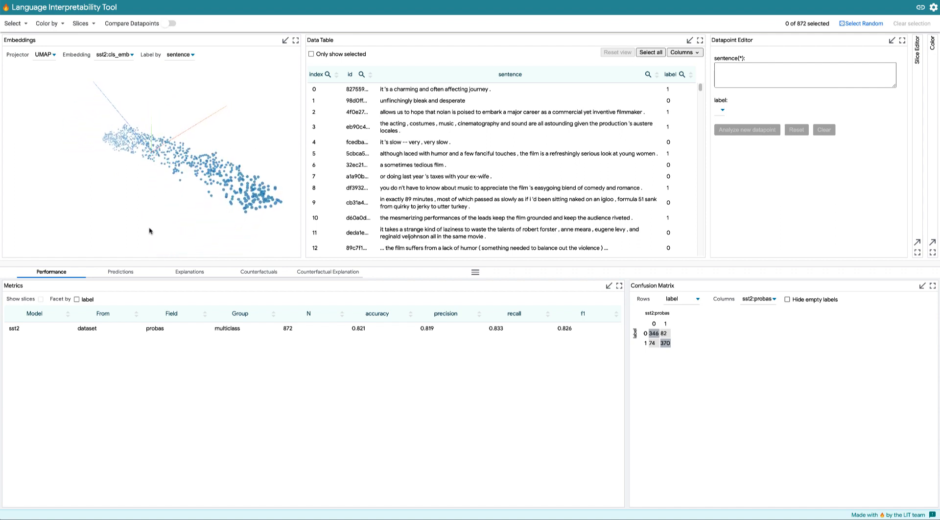
Step: Look through the Predictions, Explanations and Counterfactuals modules, then return to the Performance metrics
left_click(128, 269)
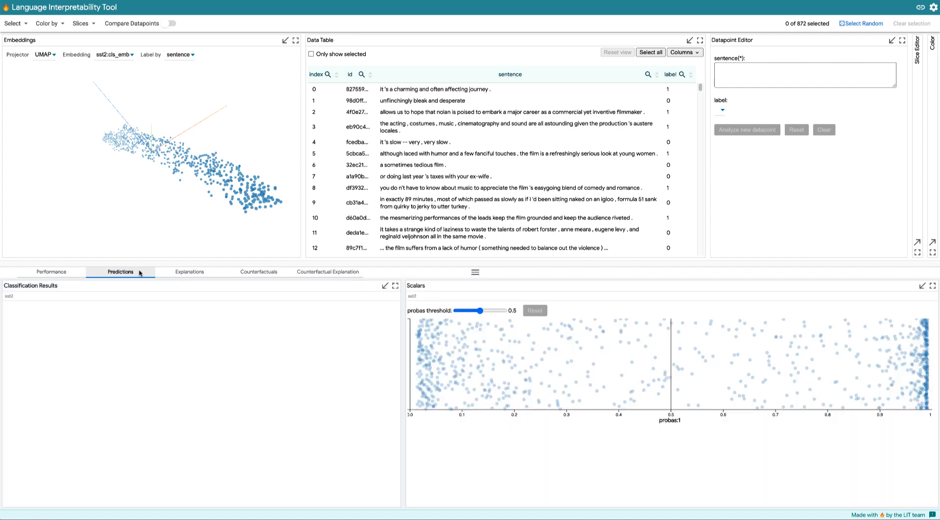
left_click(193, 272)
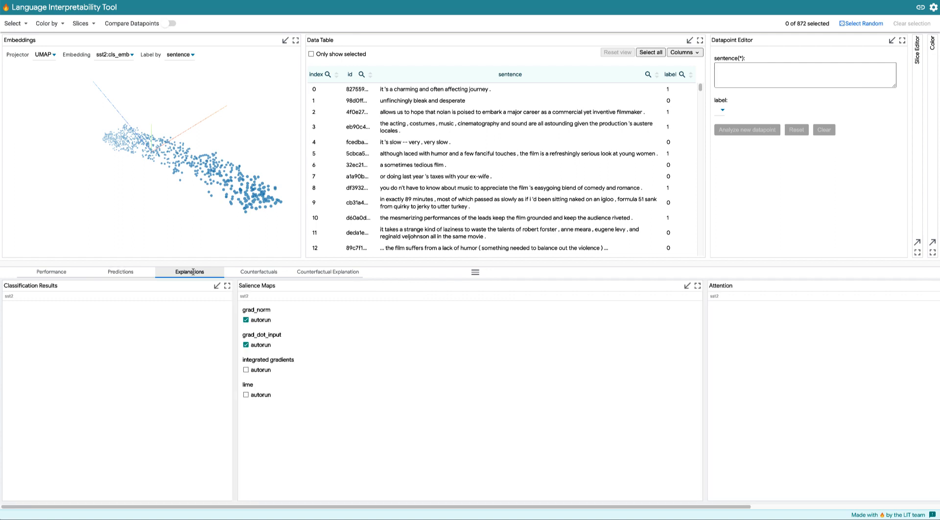
left_click(247, 271)
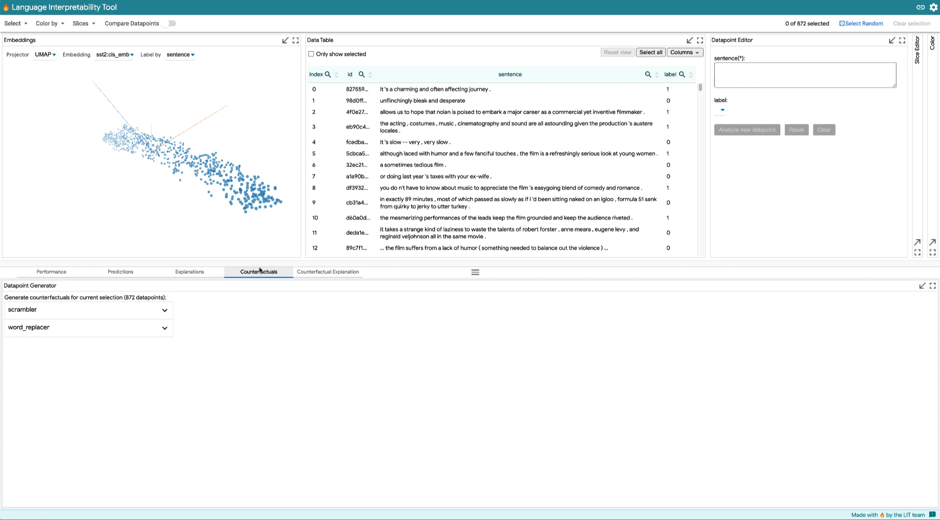
left_click(65, 270)
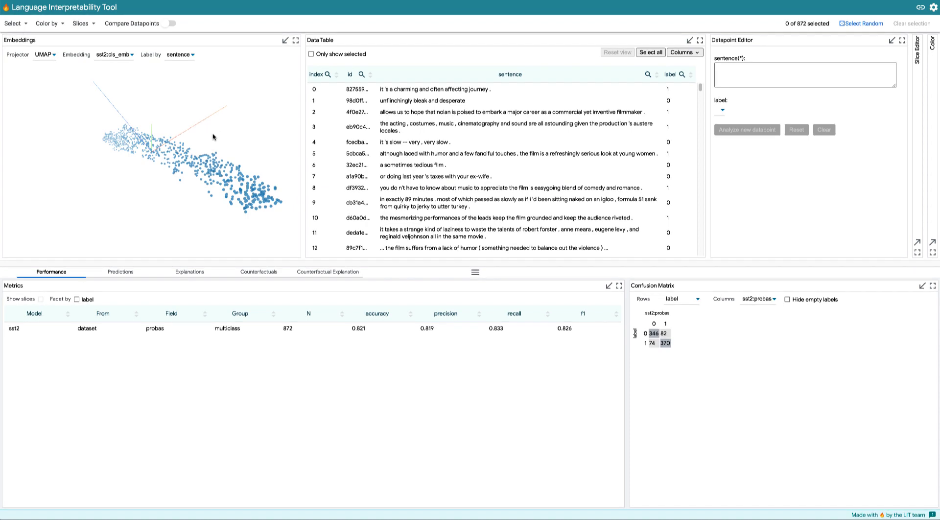
Step: Browse the data table, sort it by label, and reset the table view to its default order
scroll(435, 123, "down", 5)
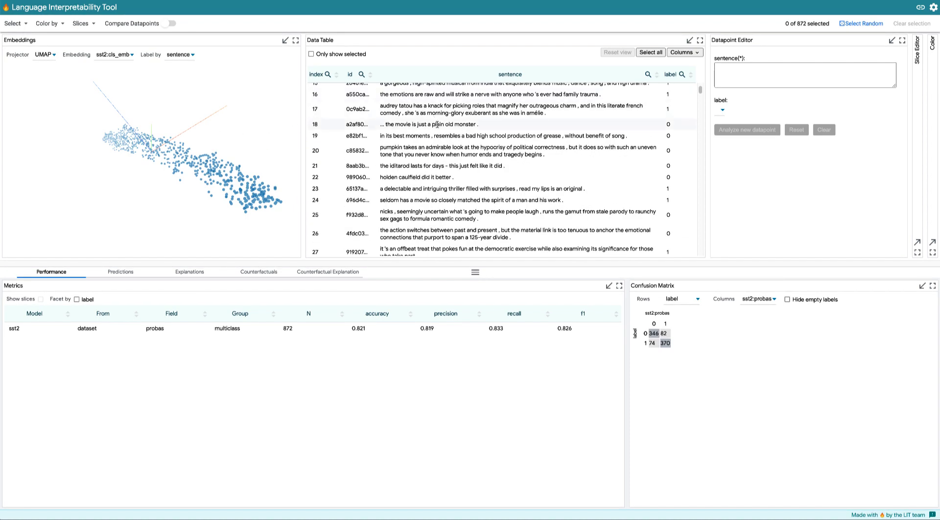
scroll(437, 124, "up", 5)
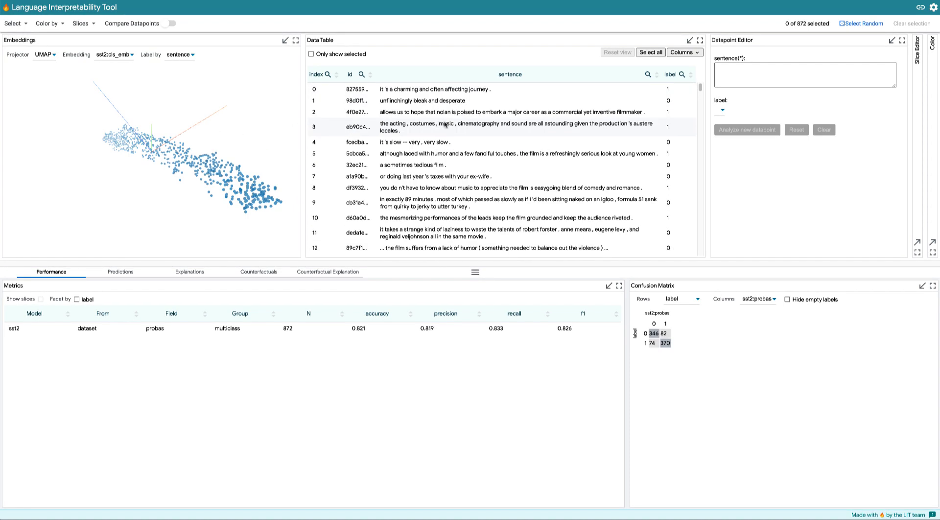
left_click(691, 75)
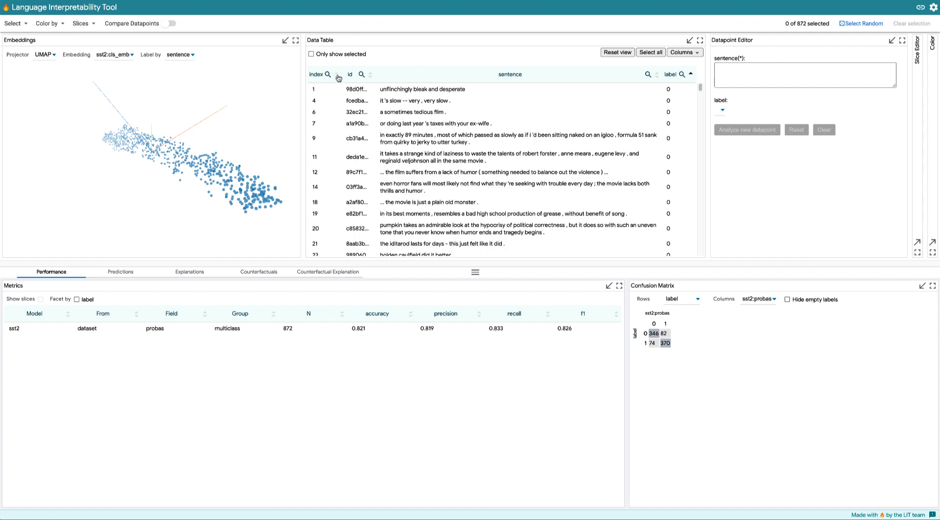
left_click(614, 54)
Step: Examine the embeddings projection from another angle and check the available projector options, keeping UMAP
left_click_drag(138, 109, 114, 100)
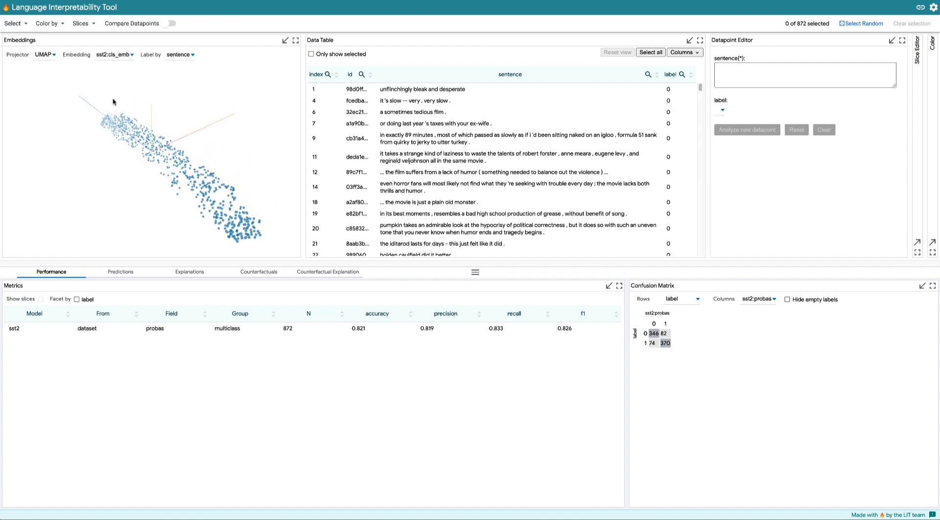
left_click(48, 58)
left_click(42, 46)
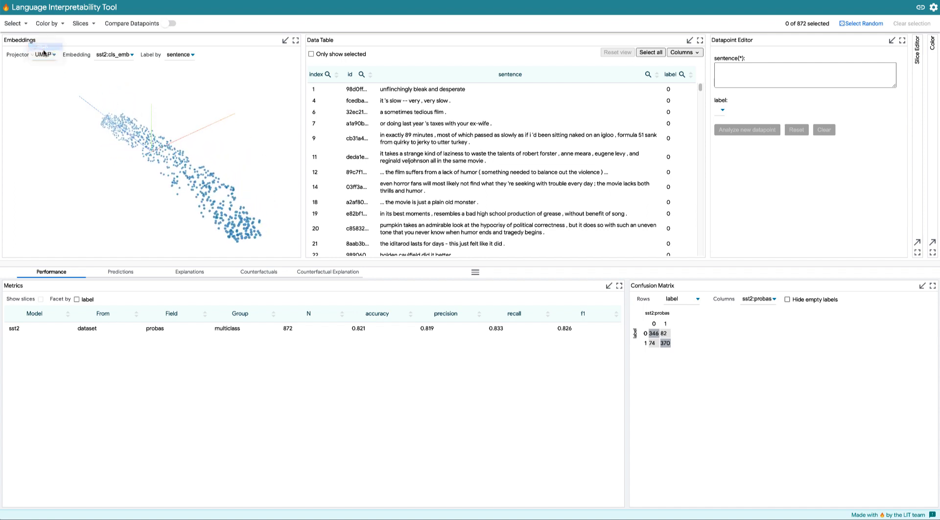
left_click(46, 55)
left_click(46, 62)
Step: Color the datapoints by sst2:probas class and inspect the colored embeddings from another angle
left_click(932, 43)
left_click(872, 65)
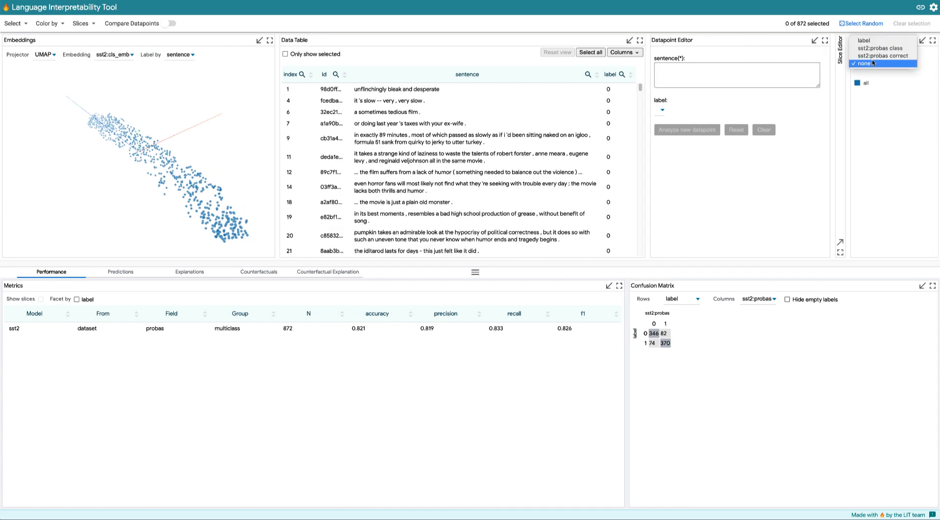
left_click(877, 48)
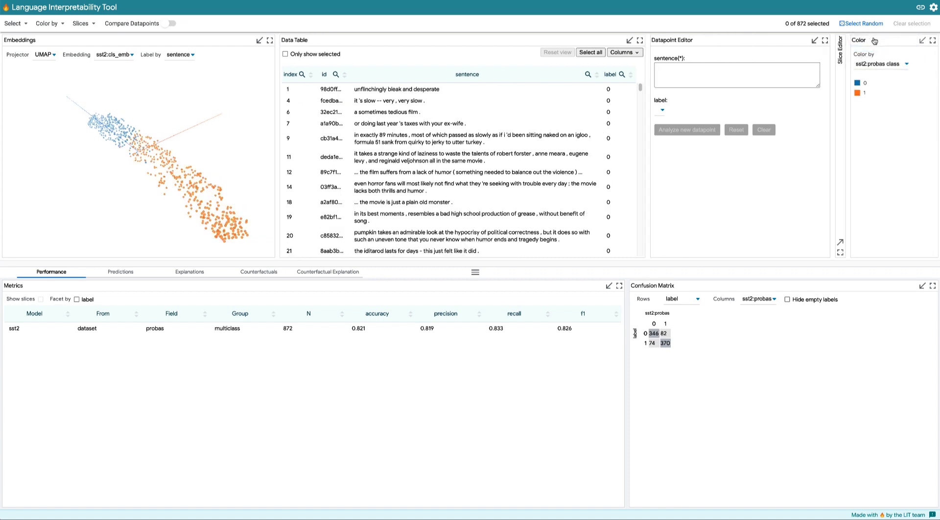
left_click(872, 42)
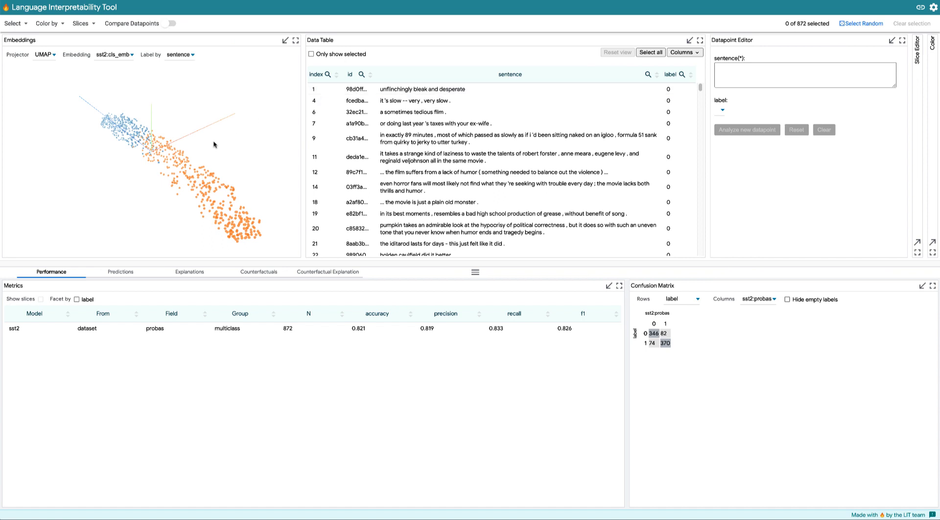
left_click_drag(213, 145, 241, 128)
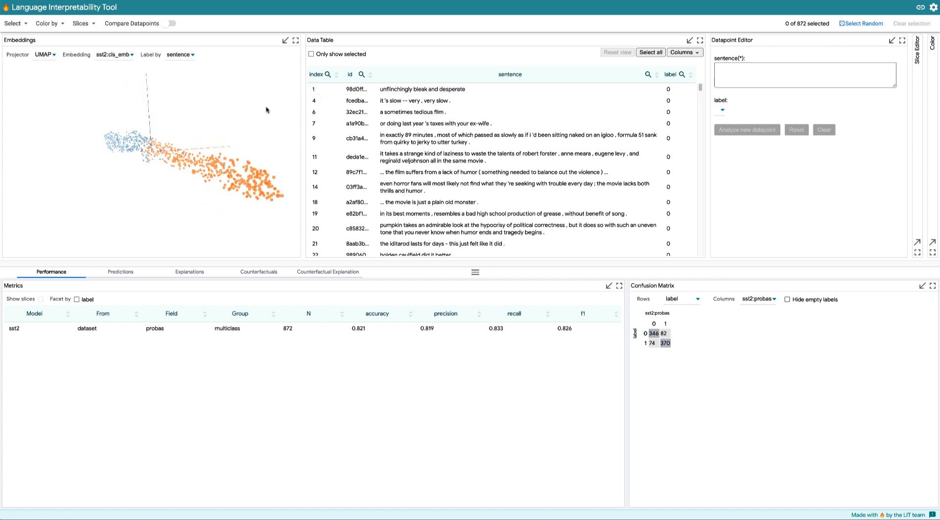
Step: Select the datapoints with indices 0 through 10 in the data table and view their predictions
left_click(396, 89)
left_click(399, 90)
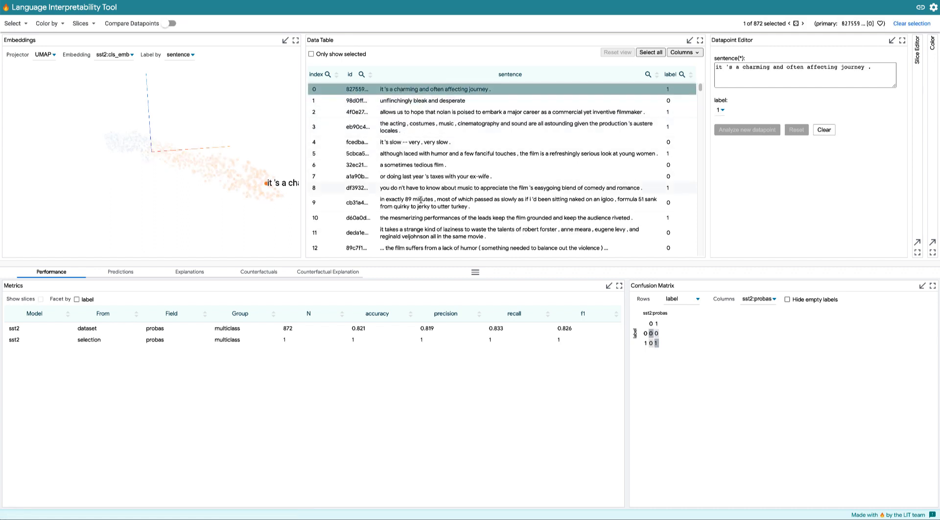
left_click(425, 218, "shift")
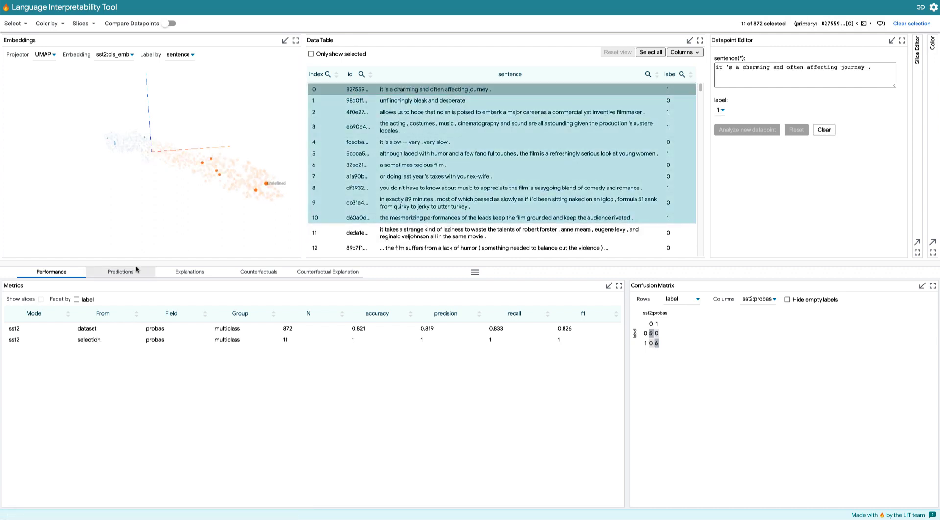
left_click(120, 271)
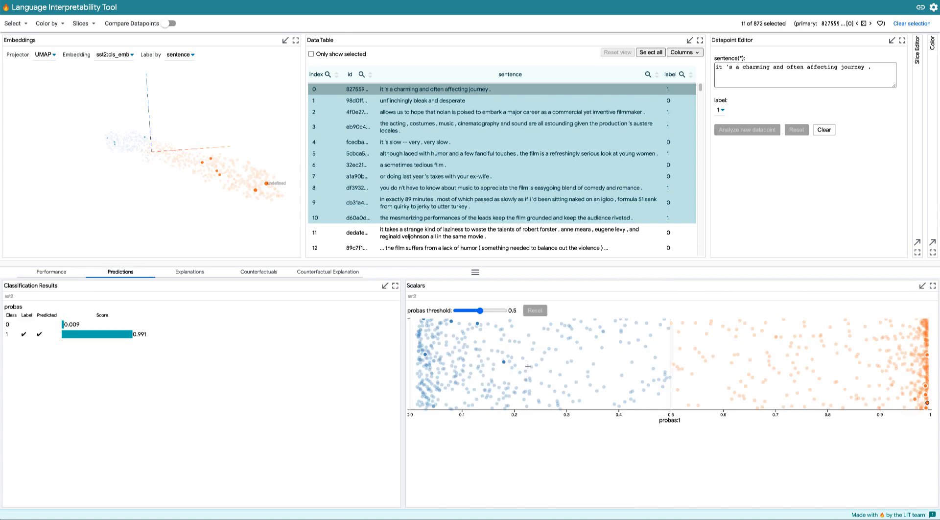
Step: Clear the current selection and select the datapoints with indices 0 through 8 in the data table
left_click_drag(651, 359, 704, 358)
left_click(697, 343)
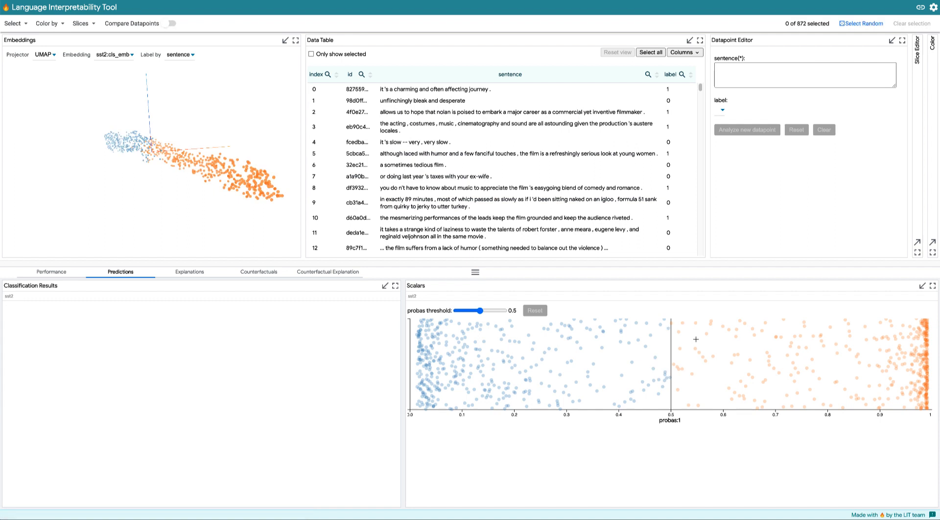
left_click(419, 89)
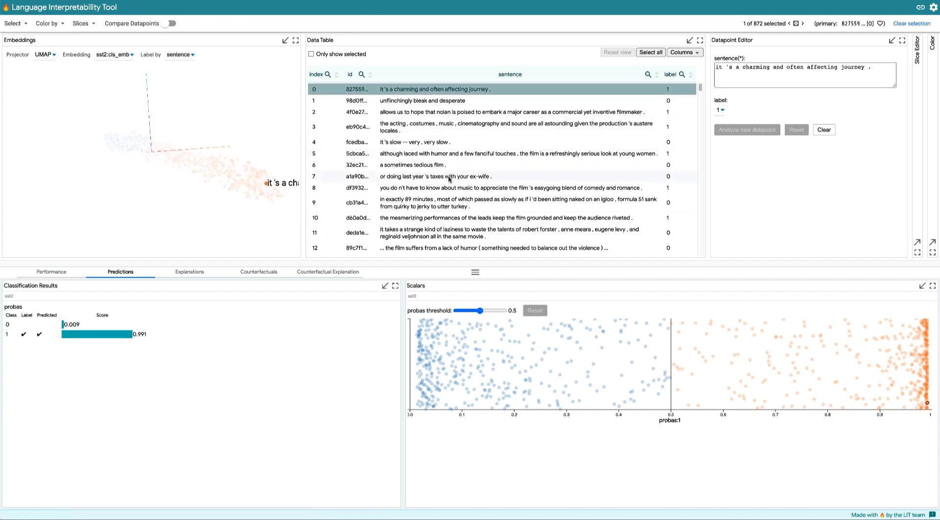
left_click(455, 187, "shift")
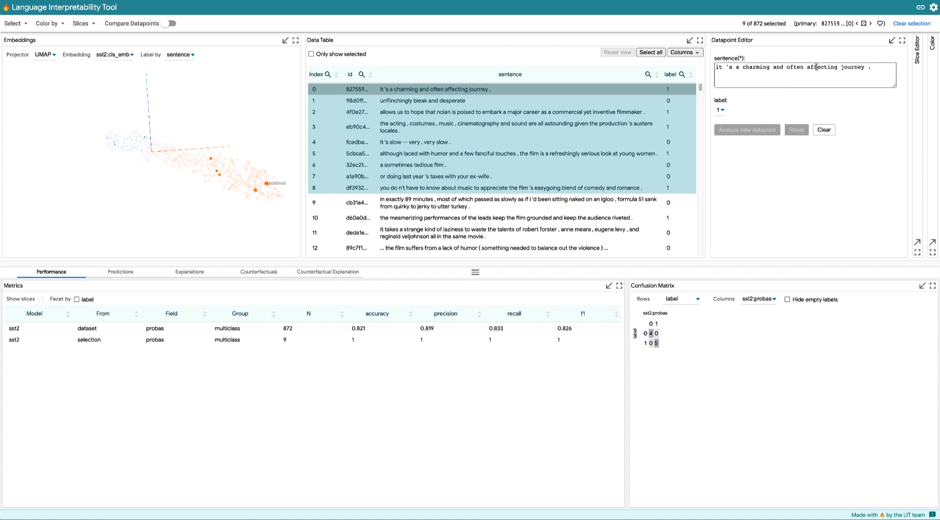
Step: Replace "affecting" with "terrible" in the primary datapoint's sentence and analyze it as a new datapoint
double_click(817, 66)
type("terrible")
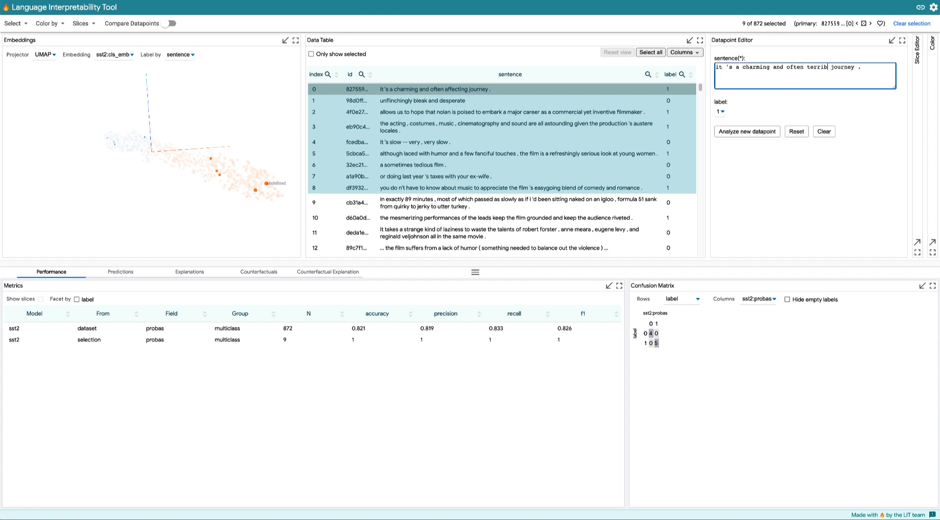
left_click(757, 135)
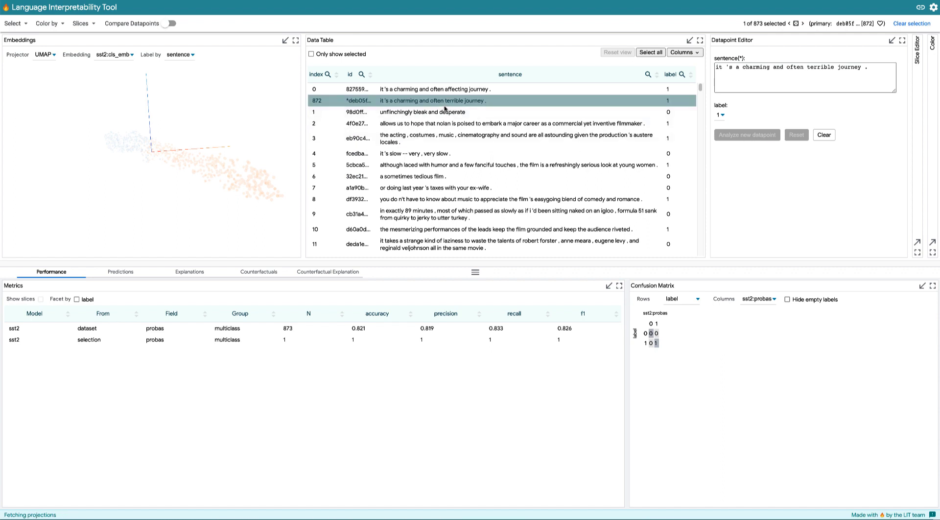
Step: Select the original datapoint at index 0 instead of the new one and check its classification results
left_click(420, 100)
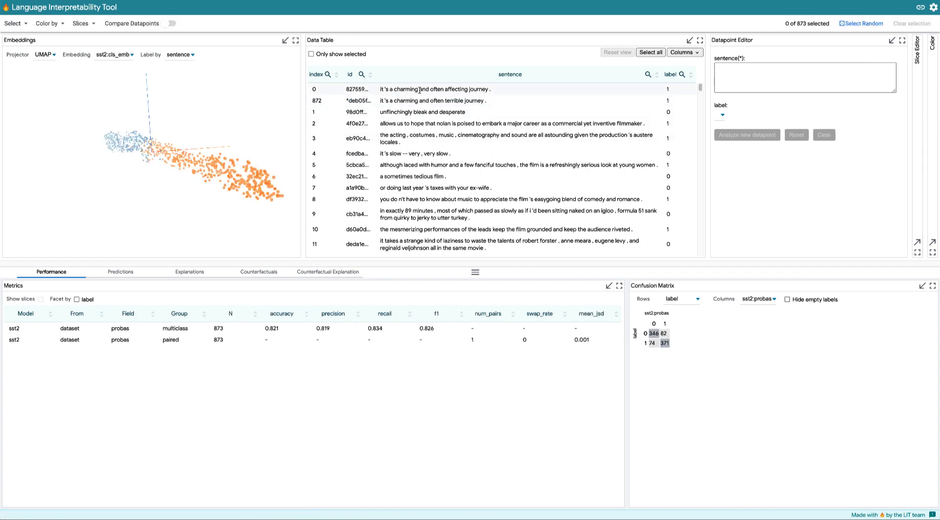
left_click(419, 90)
left_click(120, 271)
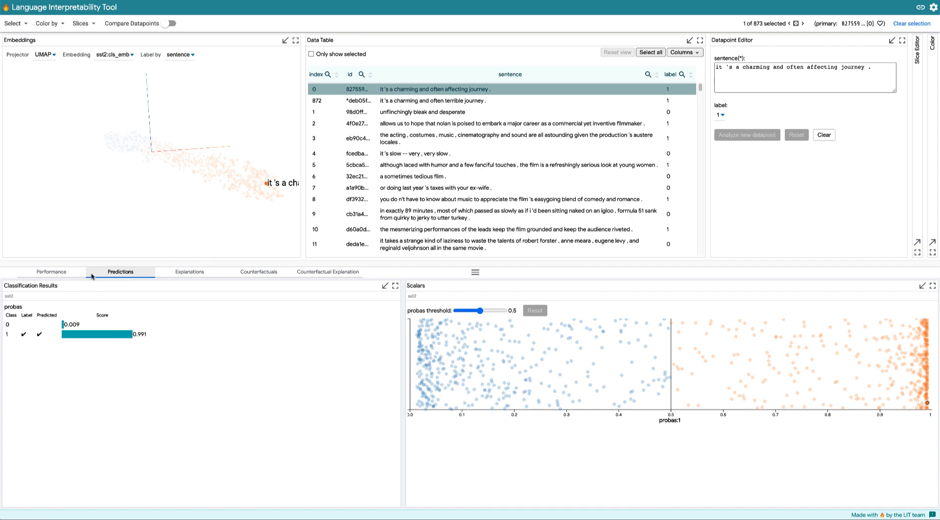
left_click(65, 273)
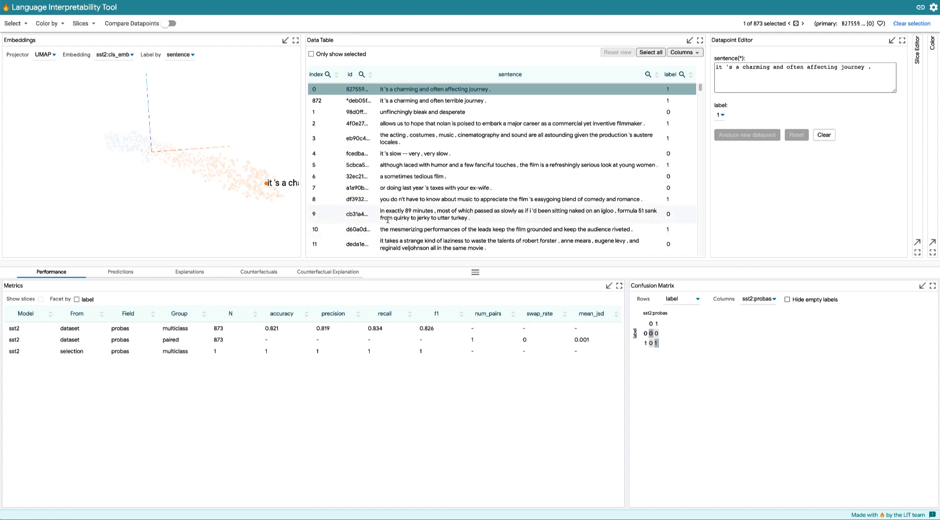
Step: Extend the selection from index 0 down to index 11 and save it as a slice named "my slice"
left_click(452, 242, "shift")
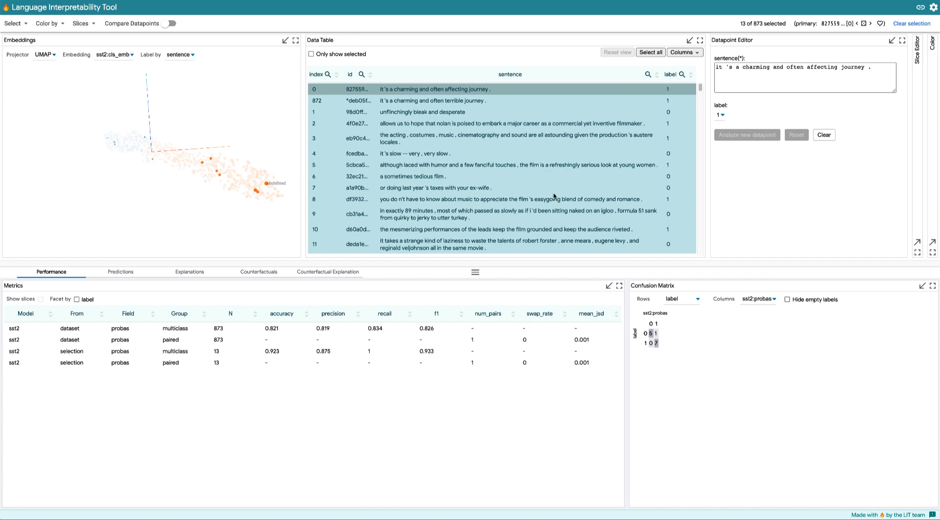
left_click(922, 79)
left_click(806, 58)
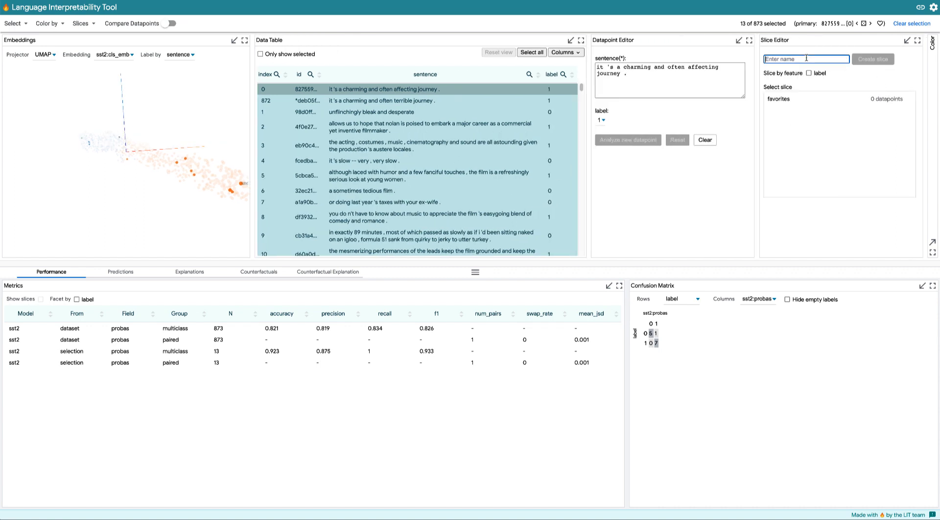
type("my slice")
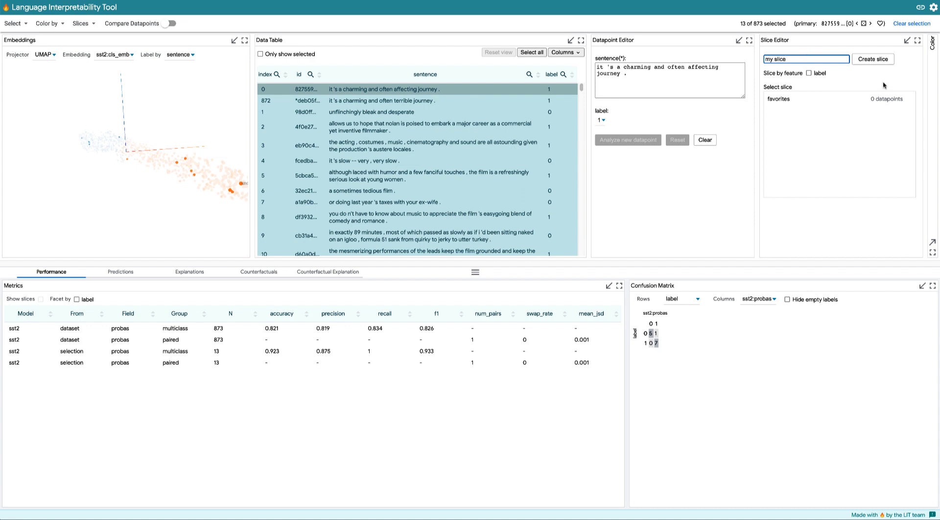
left_click(874, 60)
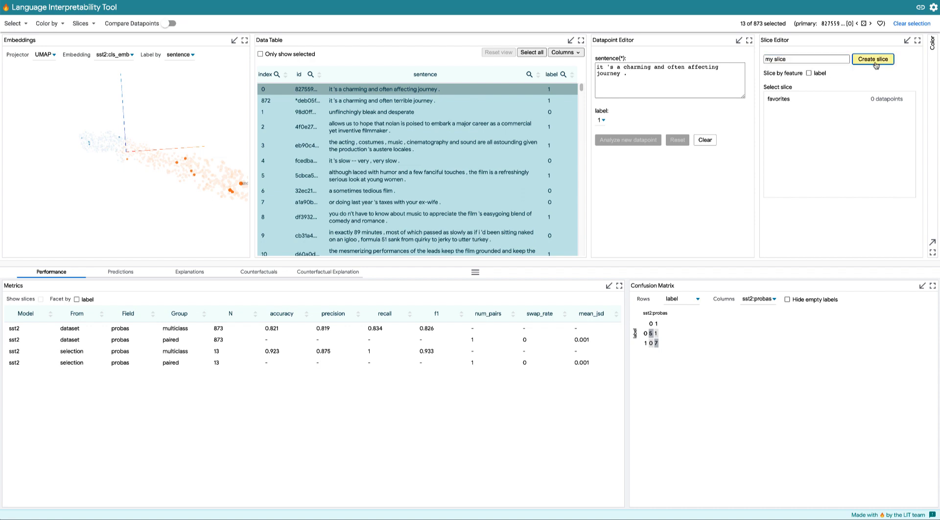
left_click(852, 41)
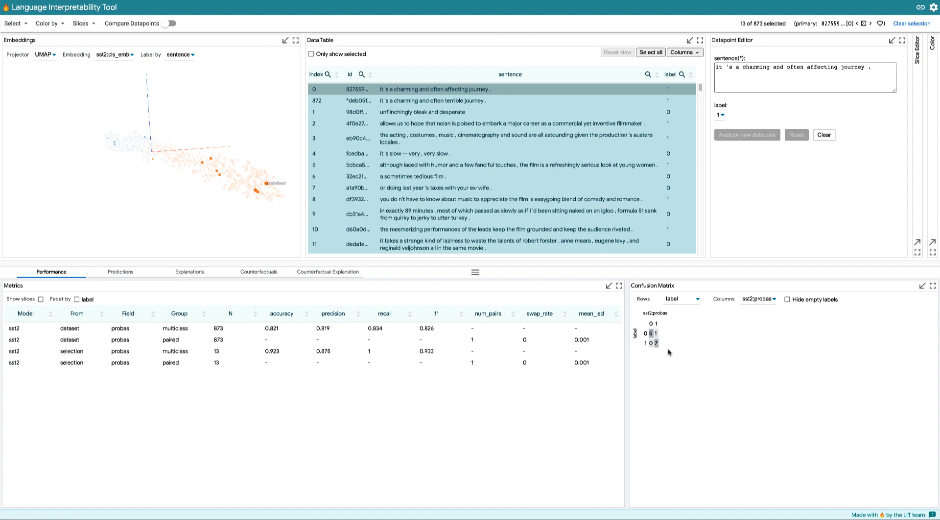
Step: Select the datapoints with label 0 that are predicted as 0 from the confusion matrix
left_click(651, 335)
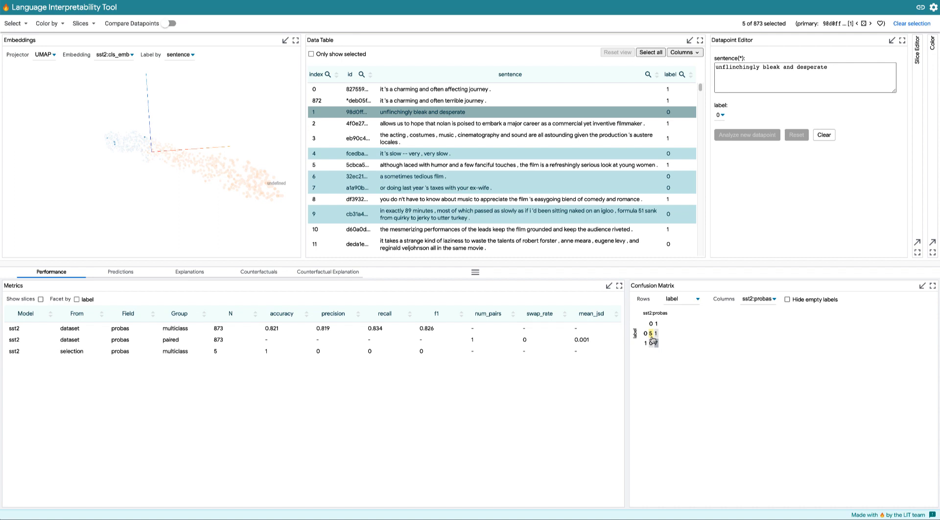
Step: Generate word_replacer counterfactuals for the whole dataset with the substitution "great -> terrible" and add them all to the dataset
left_click(258, 272)
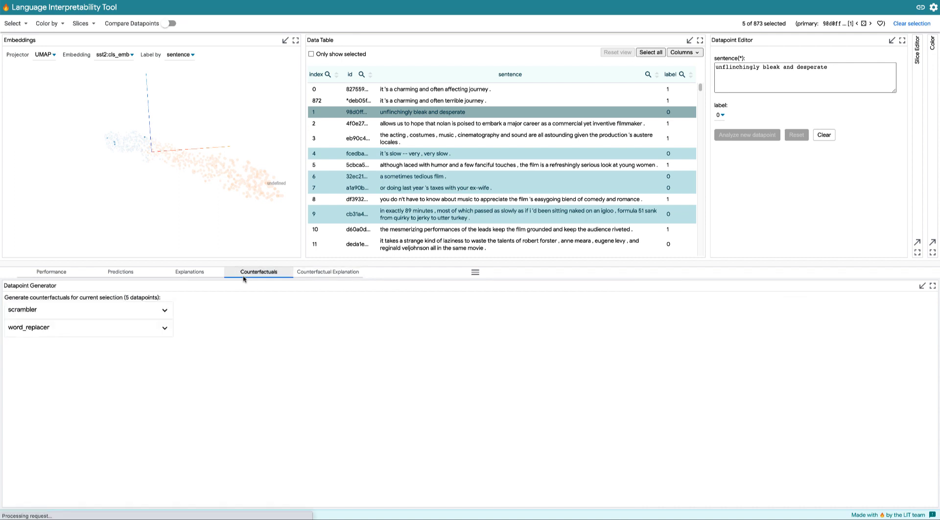
left_click(451, 91)
left_click(428, 90)
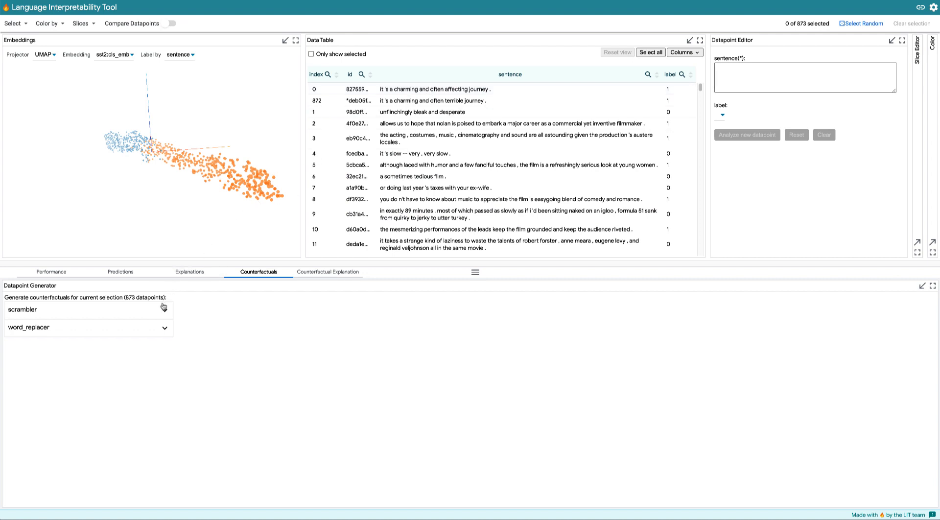
left_click(155, 328)
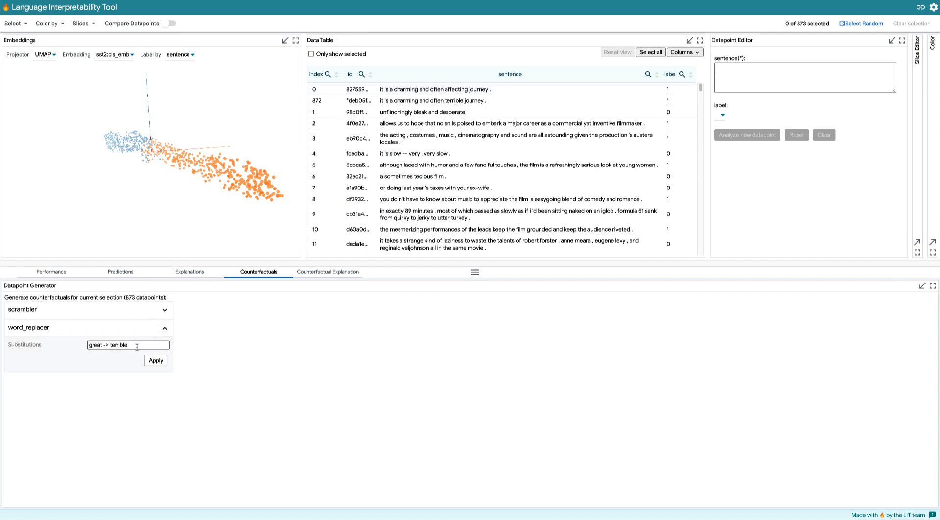
left_click(137, 346)
key("ctrl+a")
left_click(144, 342)
left_click(155, 360)
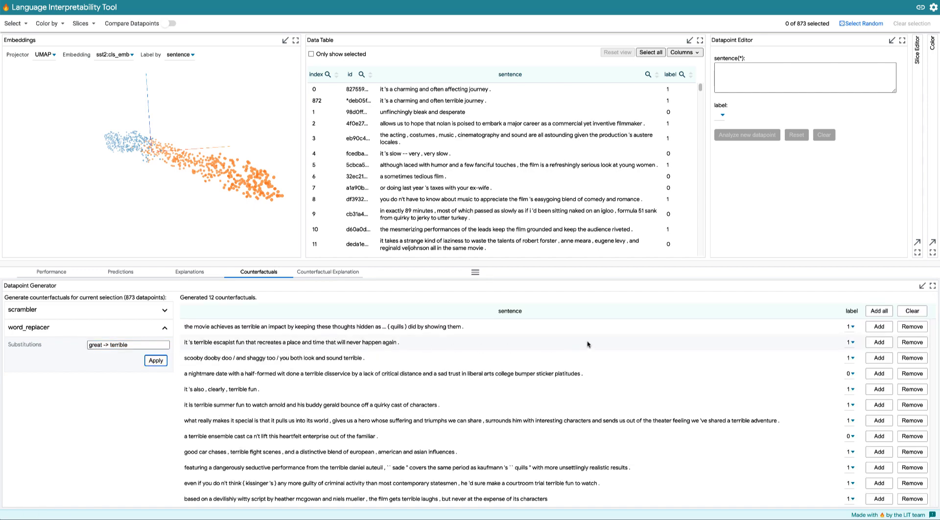
left_click(878, 310)
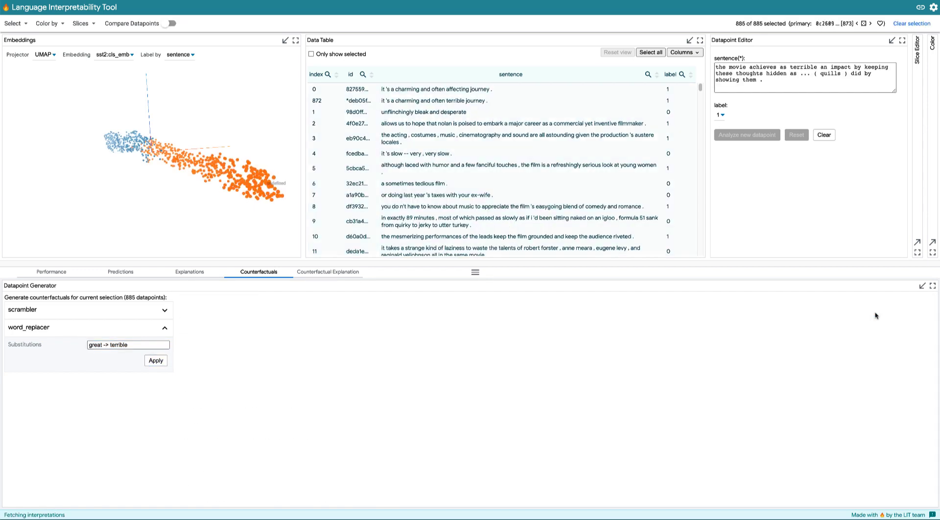
Step: Compare the predictions for the original datapoint at index 0 as reference with its edited version at index 872
left_click(404, 90)
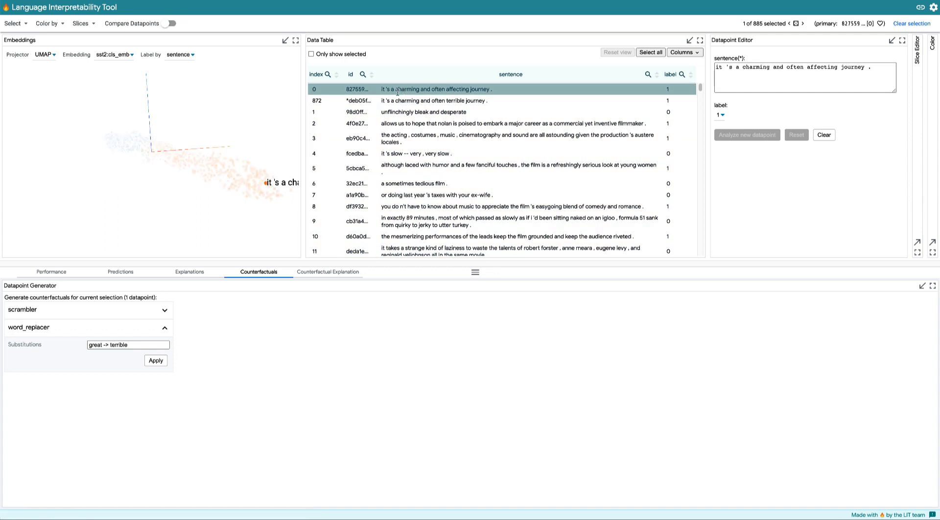
left_click(121, 271)
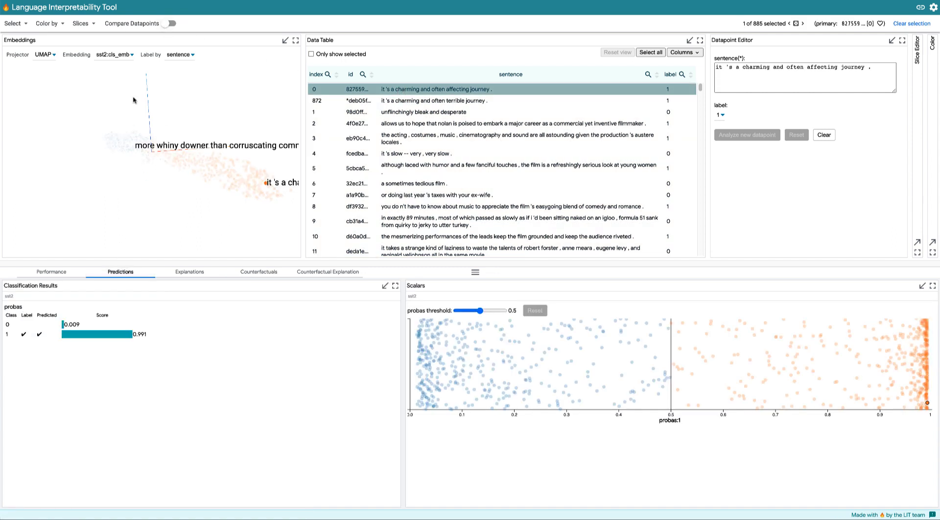
left_click(170, 23)
left_click(424, 100)
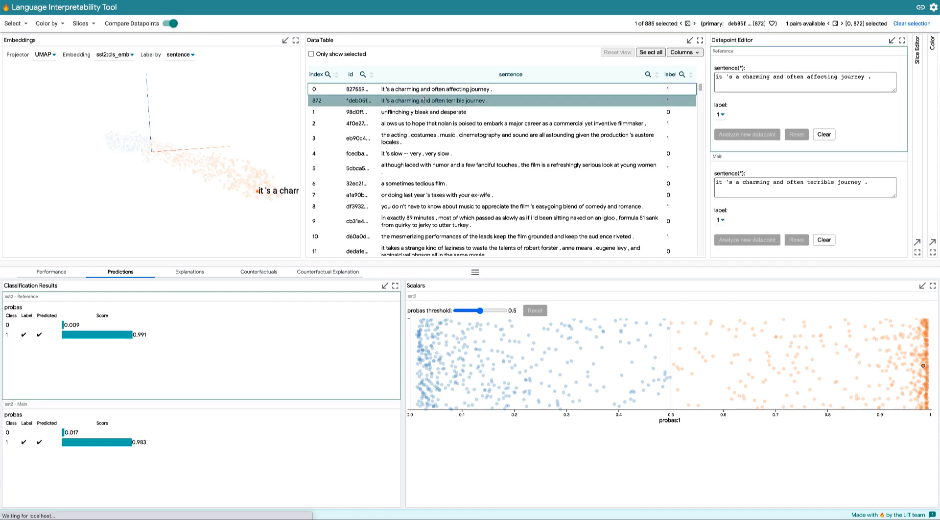
Step: Run the integrated gradients and lime salience maps in the explanations, turning datapoint comparison off to keep only index 872
left_click(191, 272)
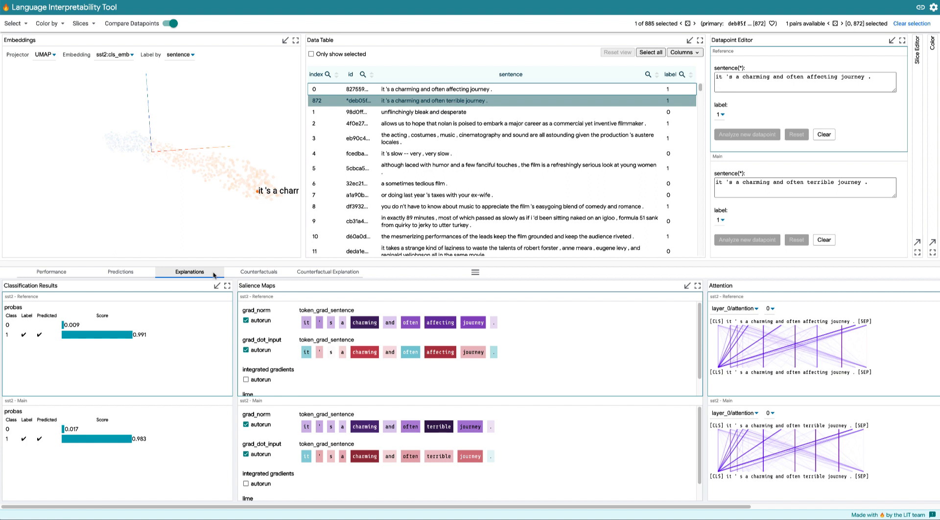
left_click(246, 380)
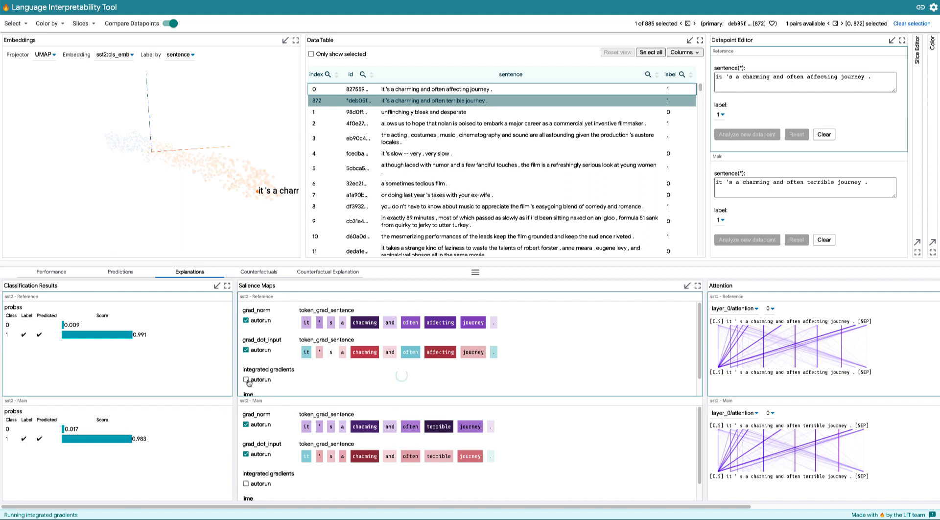
left_click(169, 24)
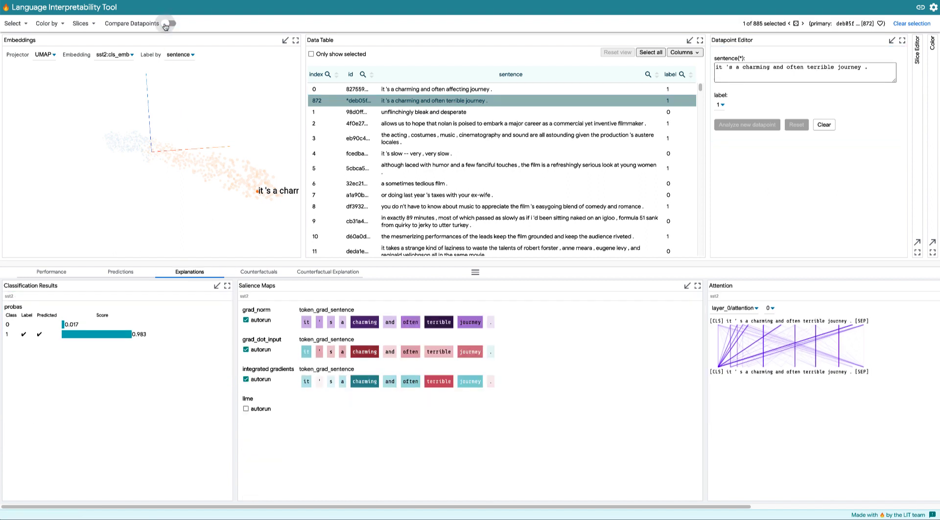
left_click(246, 409)
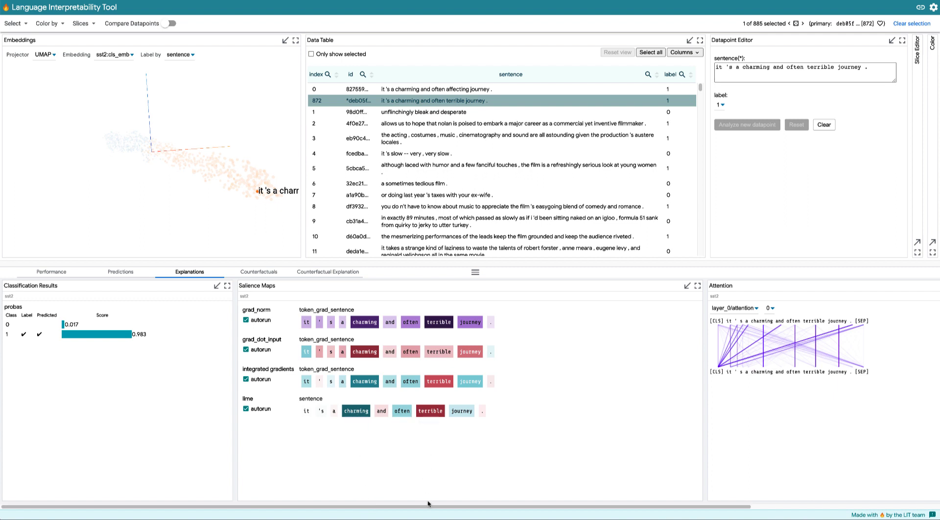
Step: Set the attention visualization to head 1 of layer_1/attention
left_click_drag(429, 506, 586, 475)
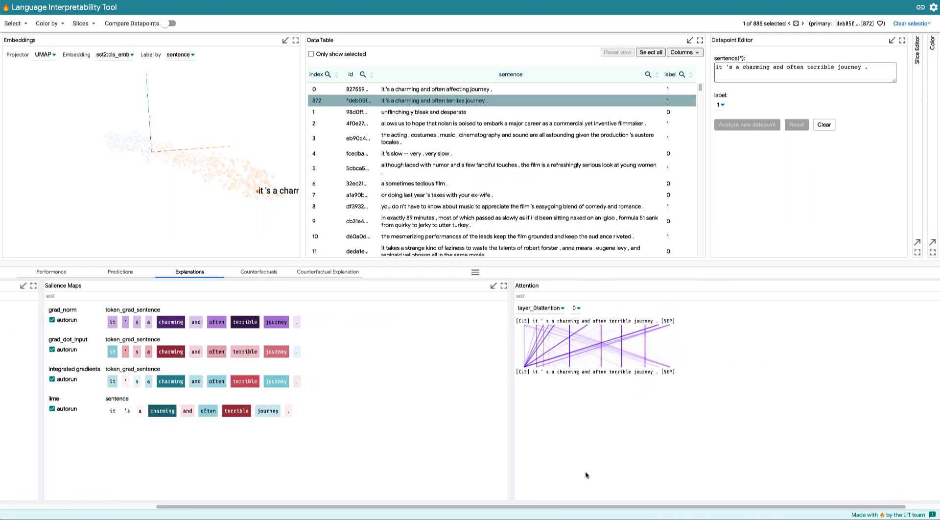
left_click(575, 308)
left_click(578, 317)
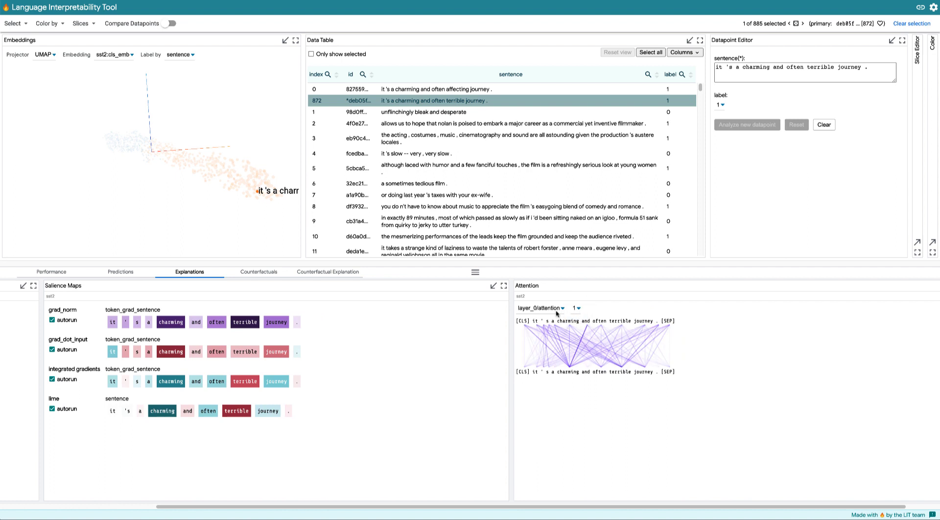
left_click(556, 309)
left_click(554, 316)
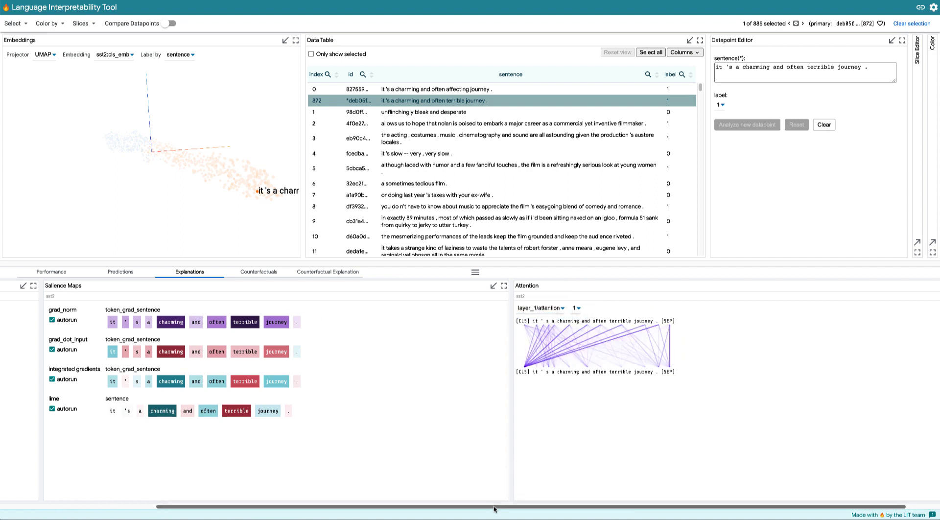
Step: Examine the salience maps at full size, and restore the normal layout
left_click(504, 286)
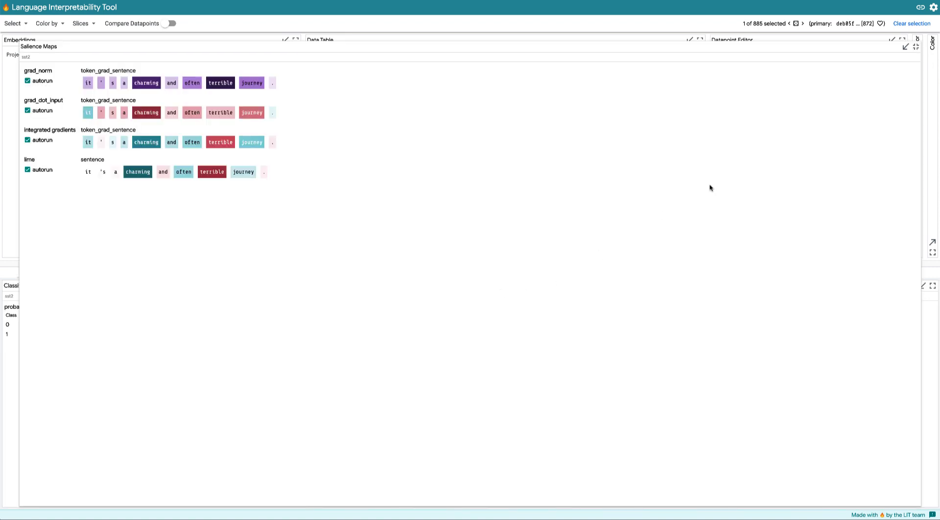
left_click(914, 47)
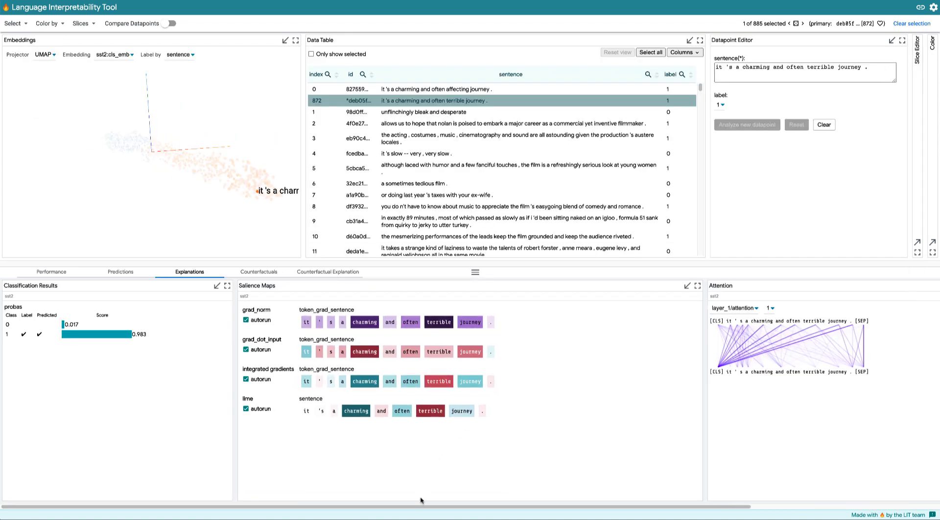